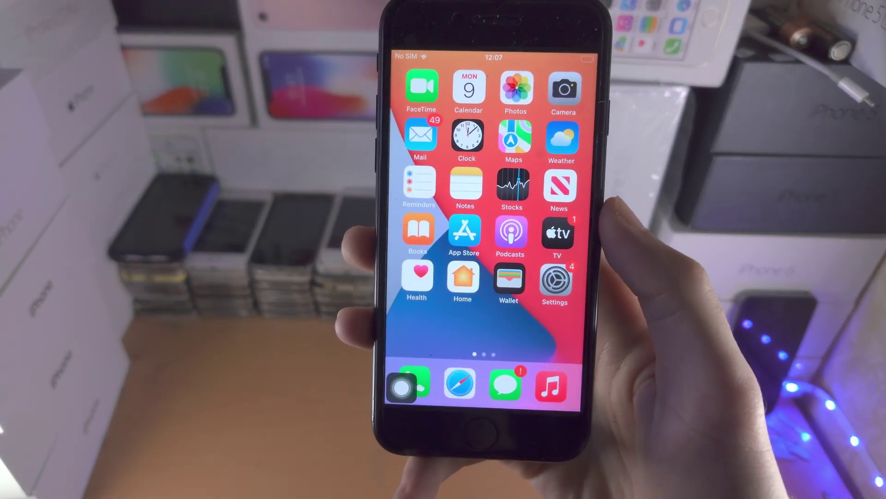
Check the iPhone's current software version in Settings, then return it to the home screen.
left_click(556, 281)
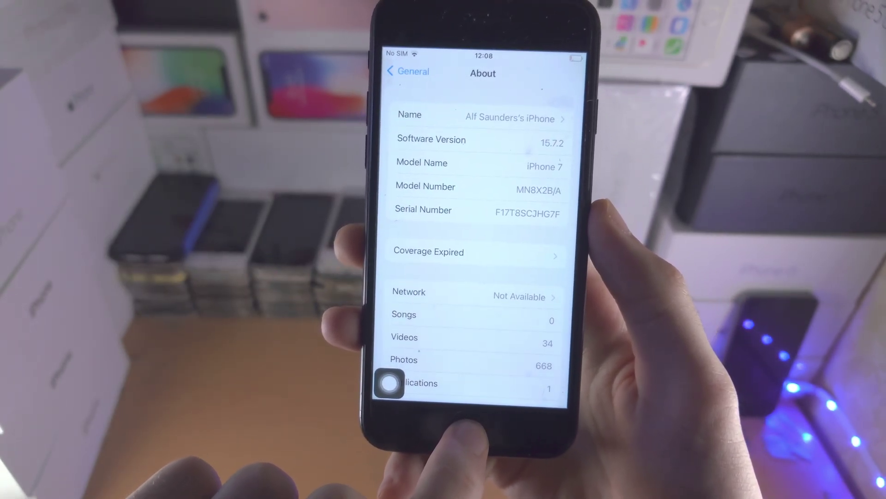
left_click(466, 436)
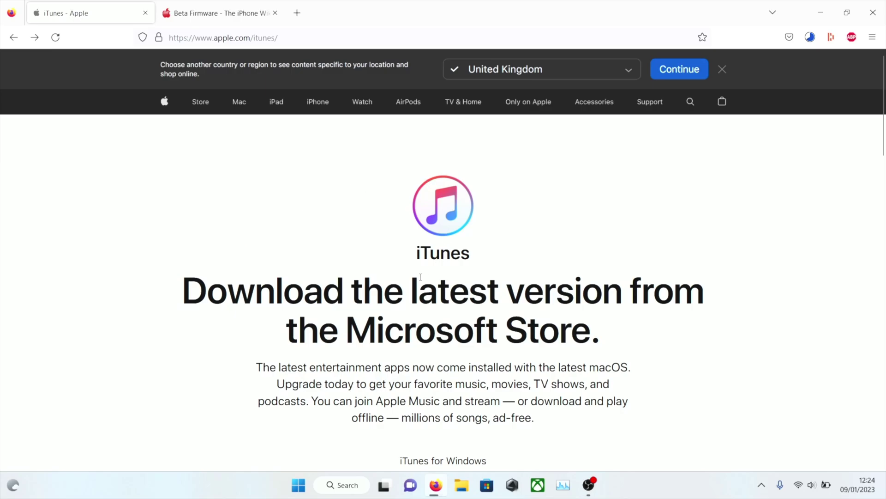
scroll(420, 277, "down", 10)
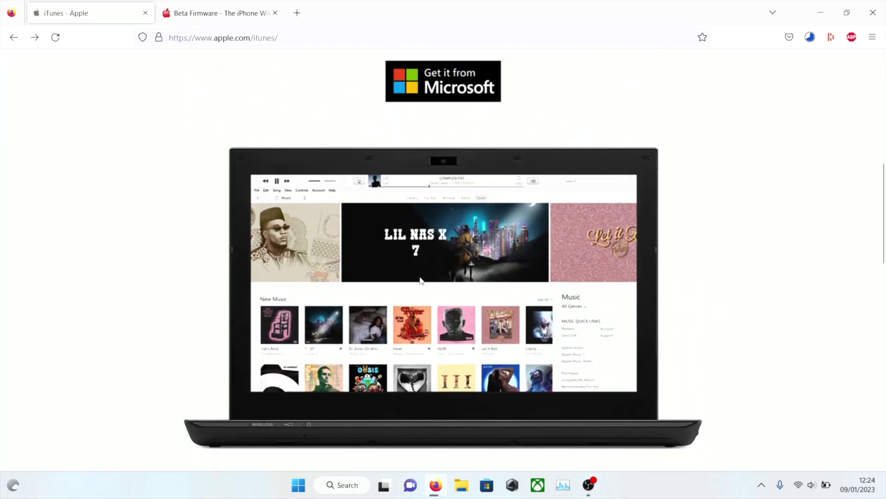
scroll(420, 280, "down", 3)
scroll(340, 277, "up", 4)
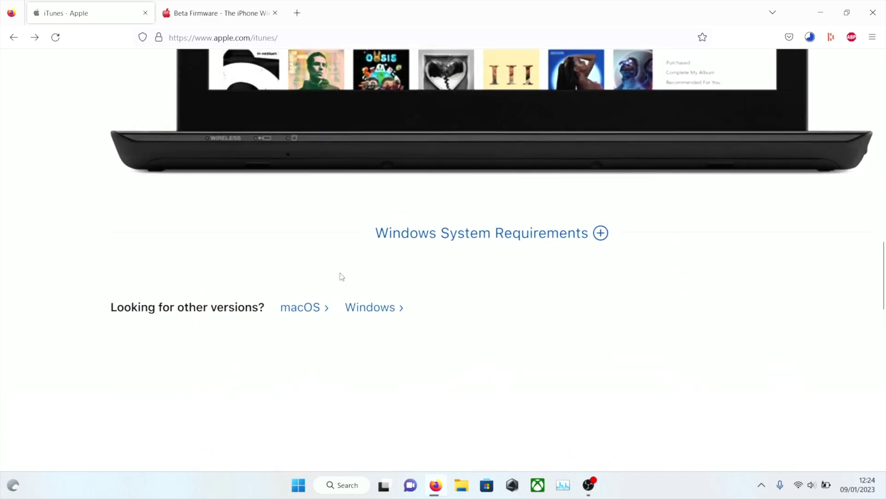
Jump to the iTunes for Windows download section, then bring up the Windows power options.
left_click(360, 308)
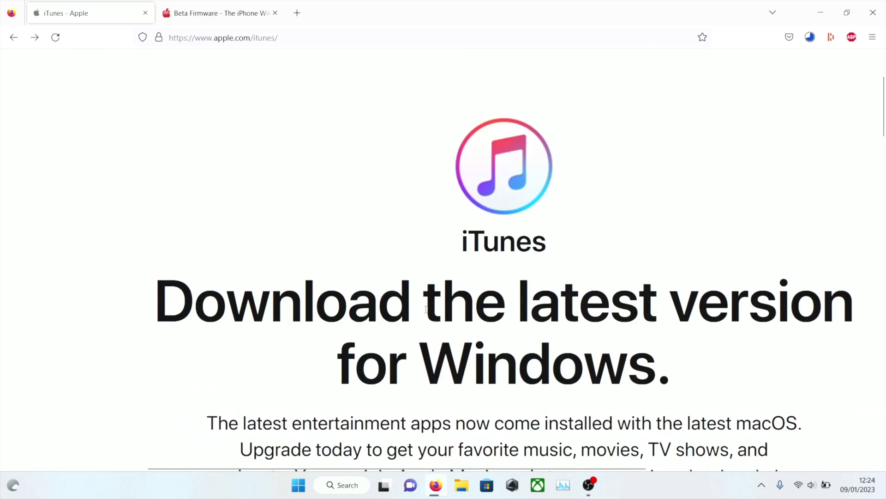
scroll(416, 303, "down", 4)
scroll(426, 303, "down", 2)
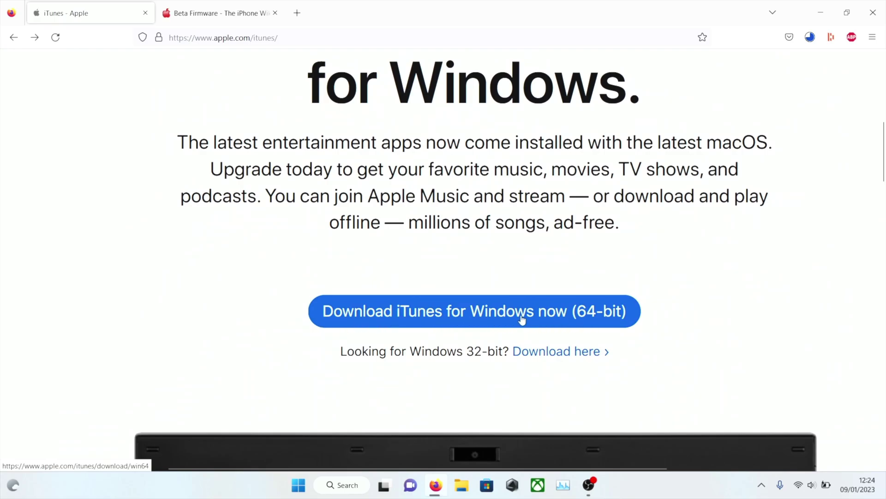
key("super")
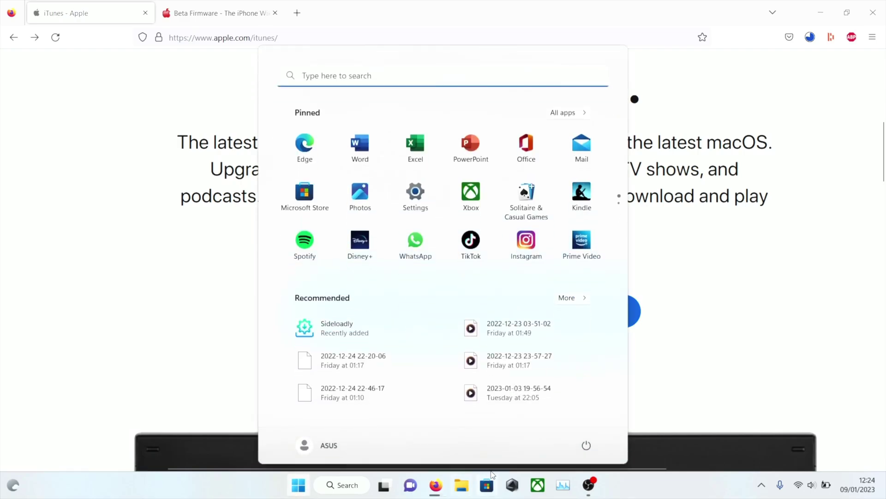
left_click(586, 445)
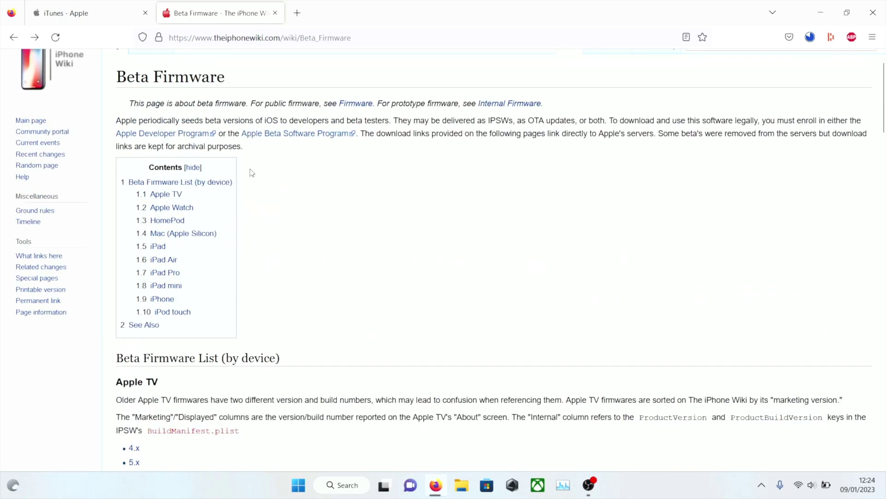
scroll(252, 173, "up", 1)
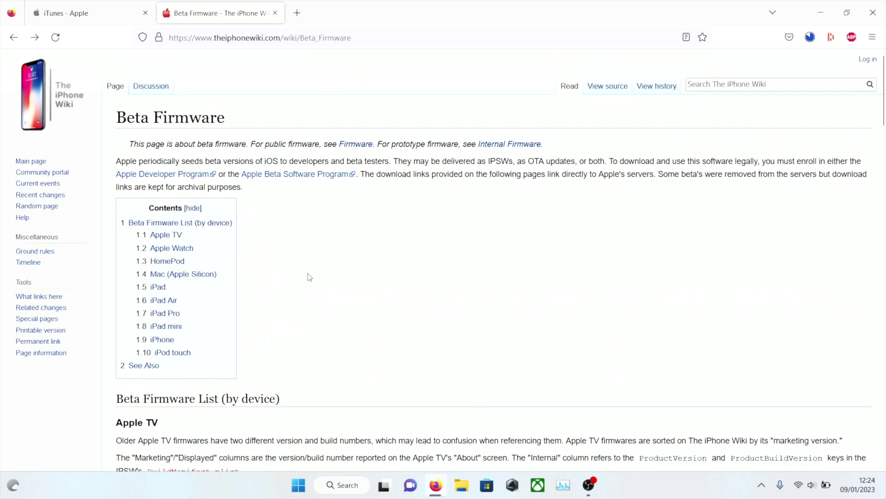
Find the iPhone section of the Beta Firmware list and open its 15.x page.
scroll(309, 277, "down", 8)
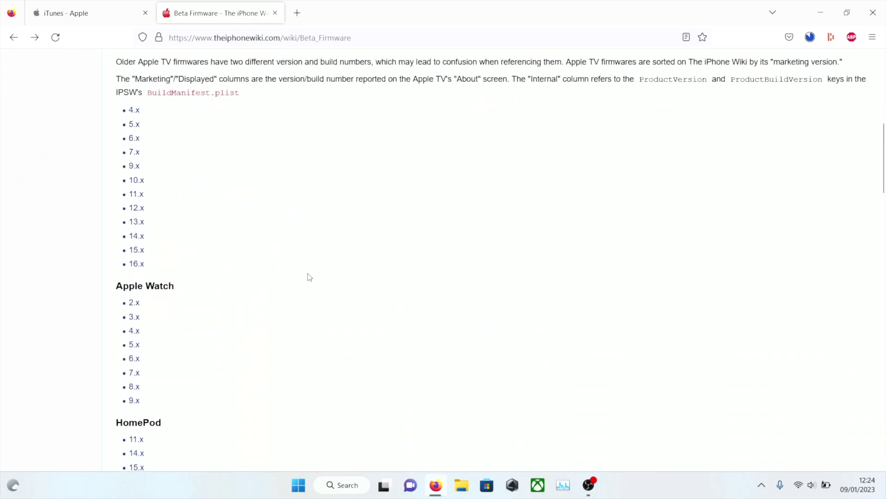
scroll(309, 277, "down", 18)
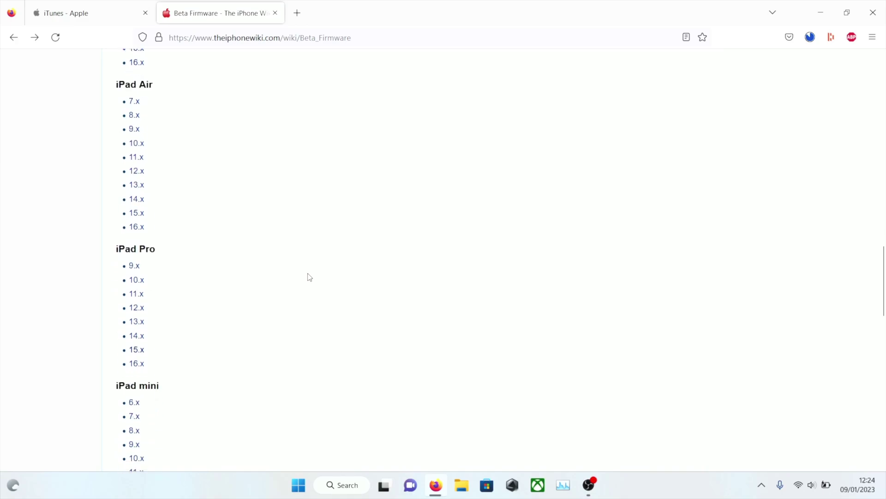
scroll(310, 277, "down", 6)
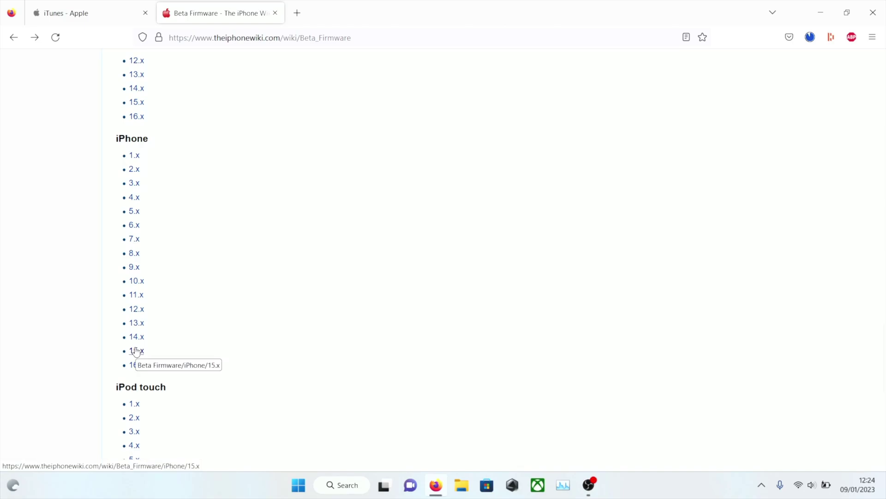
scroll(136, 352, "up", 10)
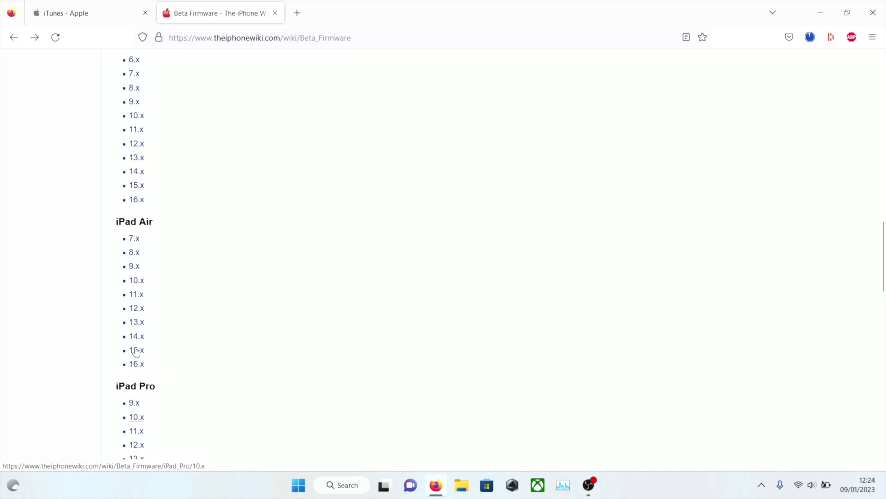
scroll(136, 352, "up", 1)
scroll(137, 353, "down", 10)
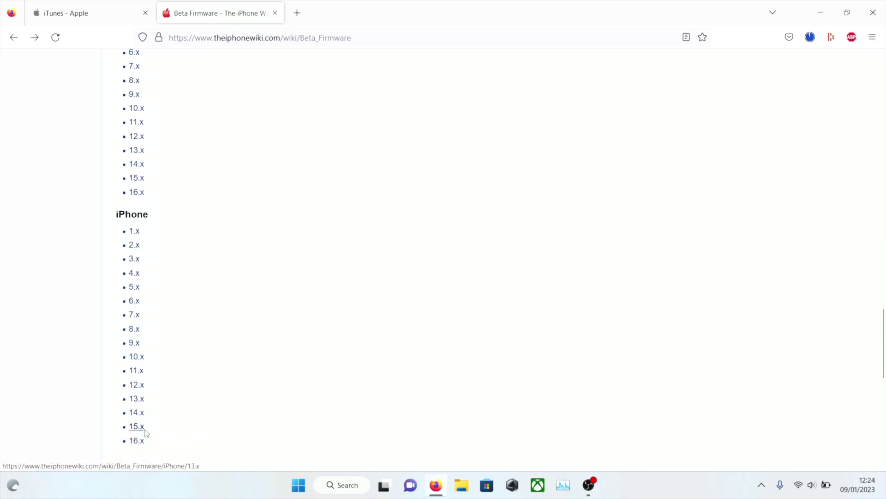
left_click(138, 426)
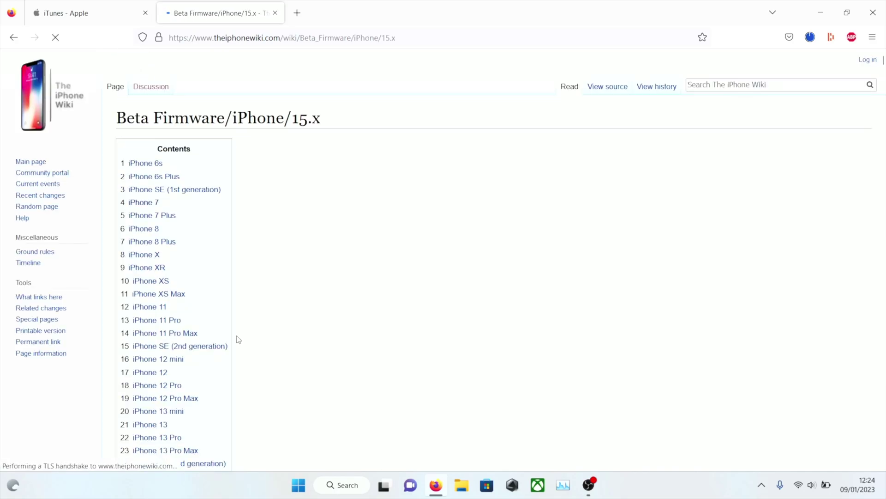
Jump to the iPhone 7 firmware table on the 15.x beta page.
scroll(223, 347, "down", 1)
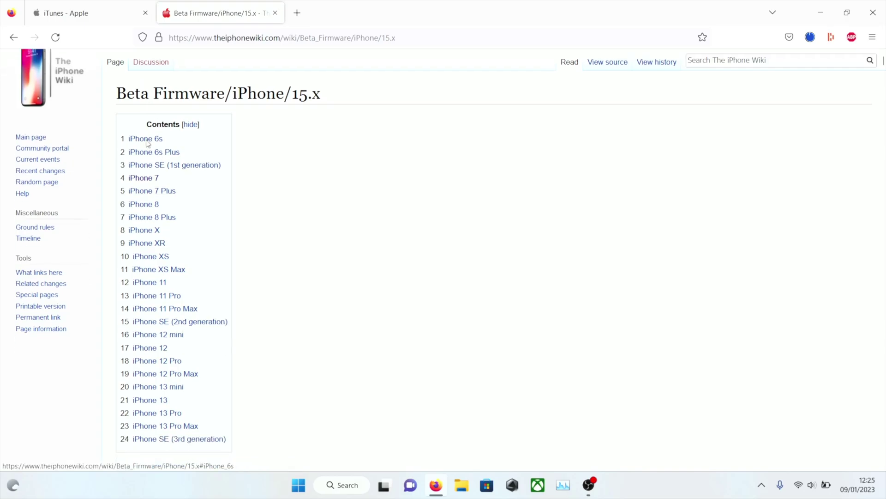
left_click(157, 184)
scroll(158, 183, "down", 5)
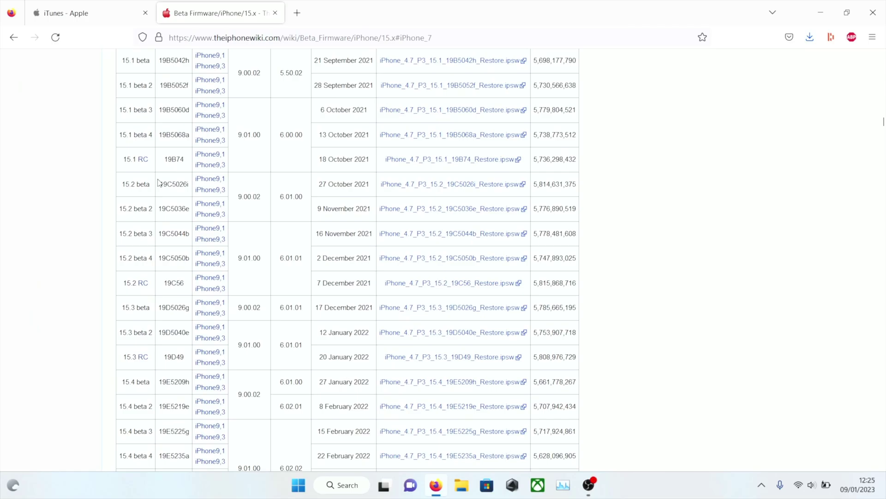
scroll(158, 182, "down", 10)
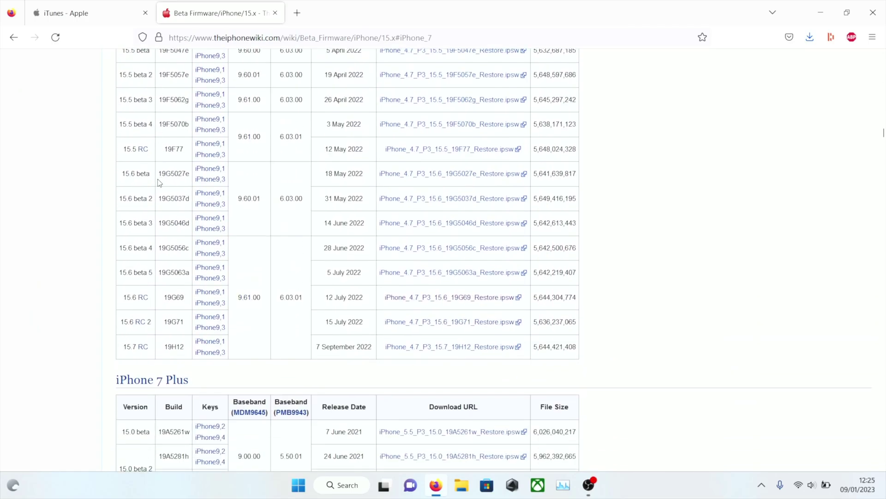
scroll(115, 278, "up", 5)
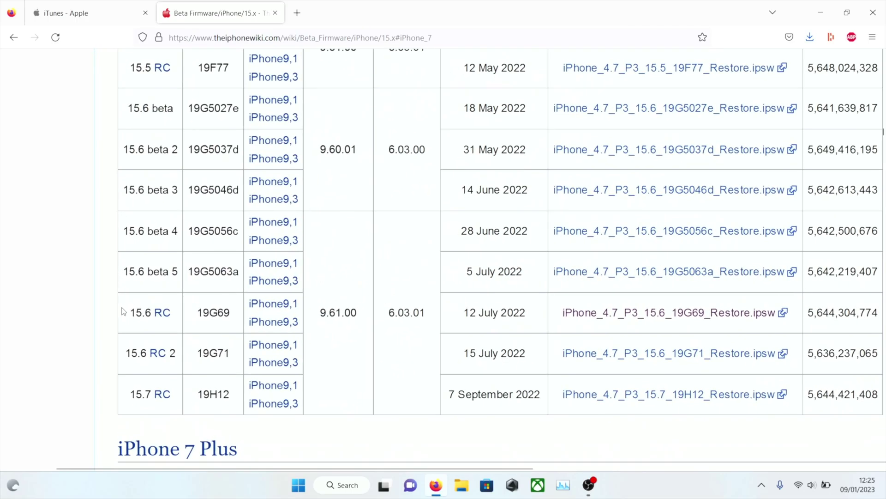
Highlight the 15.6 RC and 15.6 RC 2 version names to compare them, then view the IPSW columns.
left_click_drag(123, 313, 180, 315)
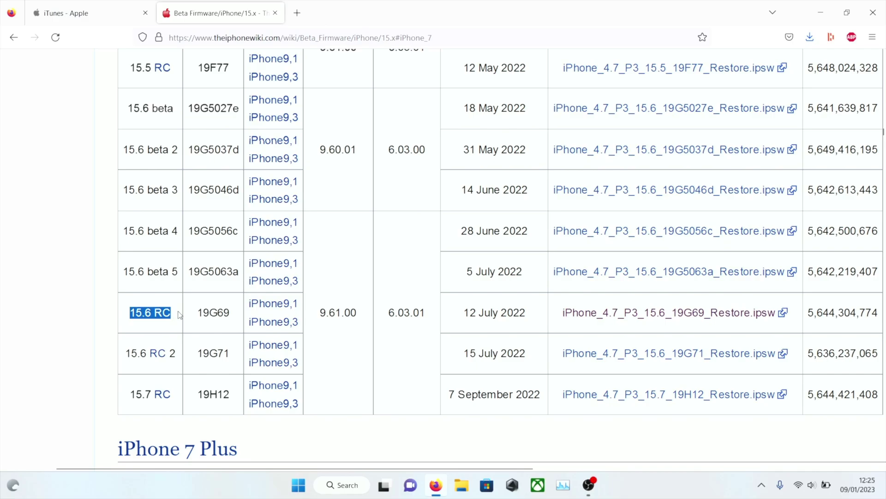
left_click(180, 315)
left_click_drag(125, 354, 176, 353)
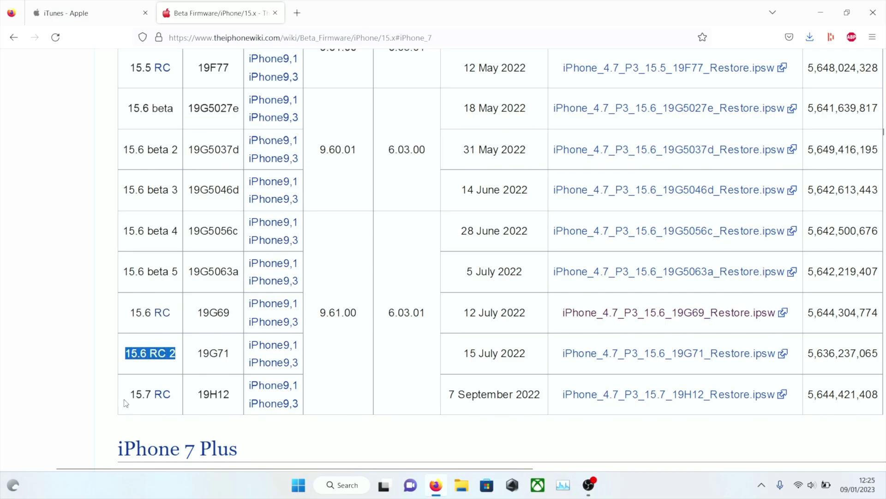
left_click(174, 322)
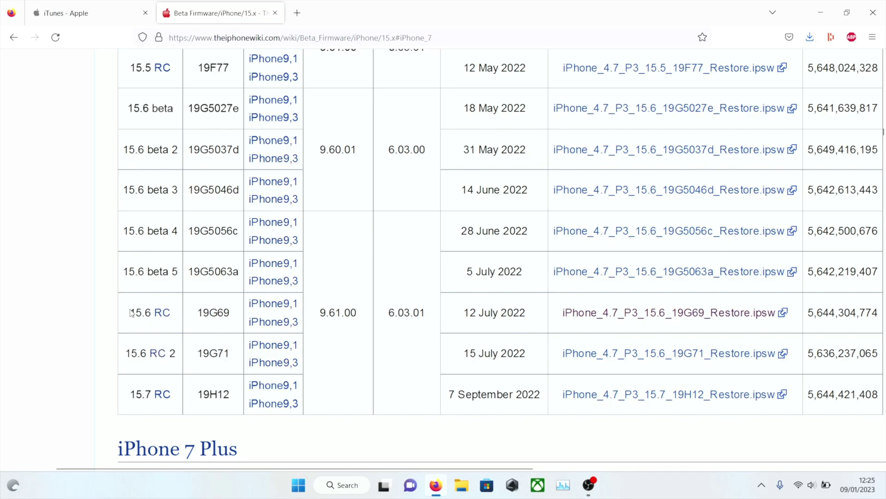
scroll(379, 303, "right", 1)
scroll(379, 303, "right", 2)
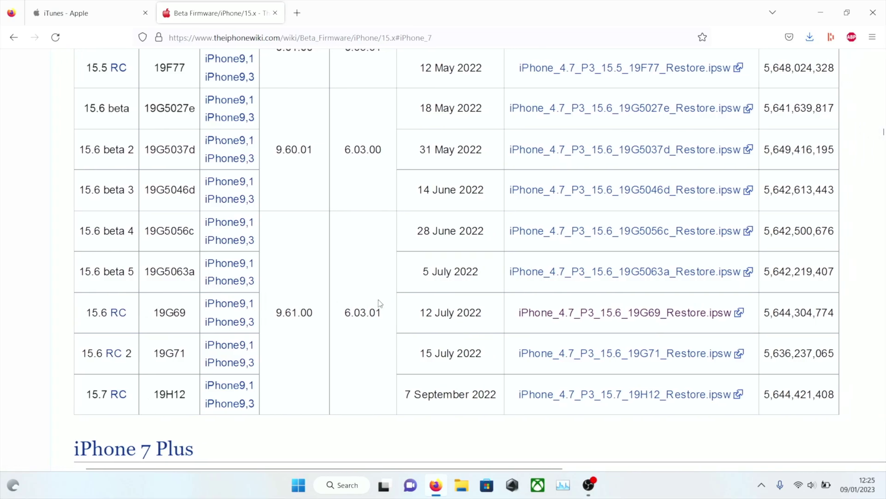
Start a second download of the 15.6 RC 19G69 restore file, then cancel it.
left_click(686, 313)
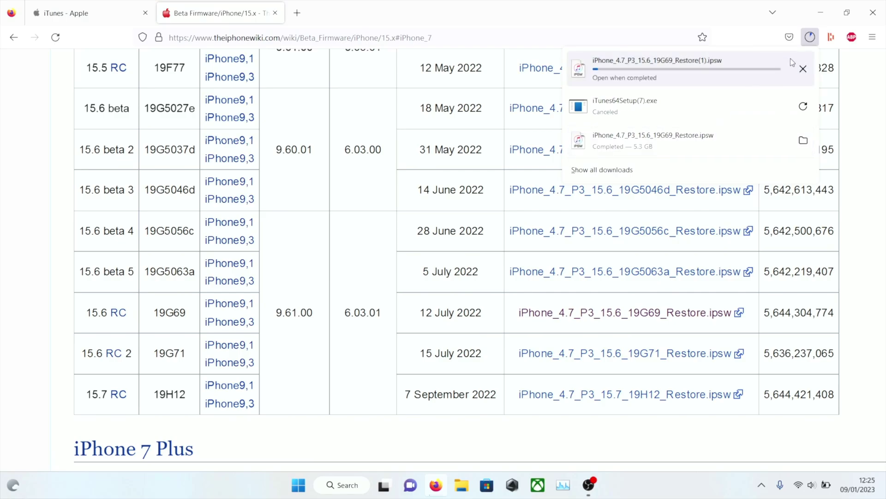
left_click(803, 68)
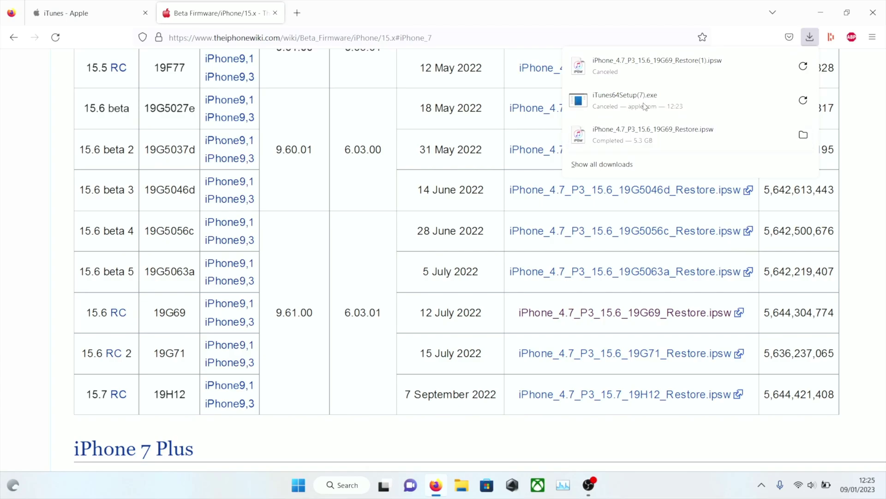
Minimize Firefox, launch iTunes via Start search 'it', allow iPhone access and decline the iTunes update.
left_click(829, 10)
left_click(829, 10)
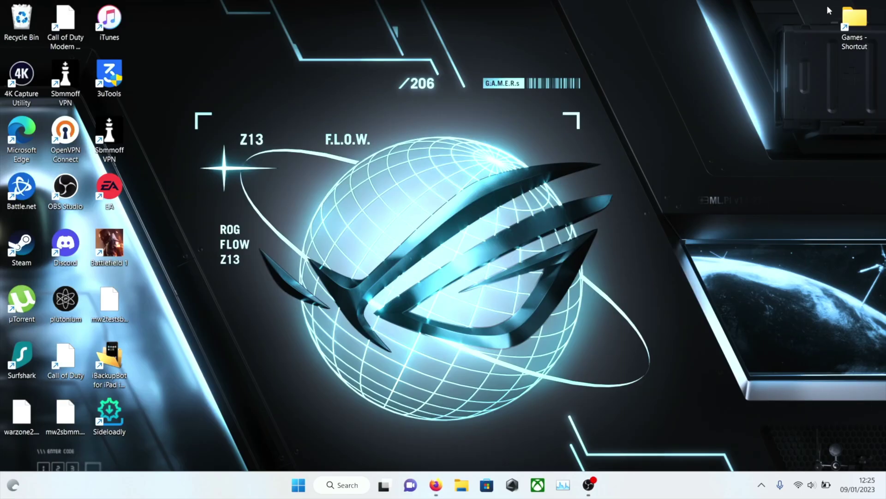
key("super")
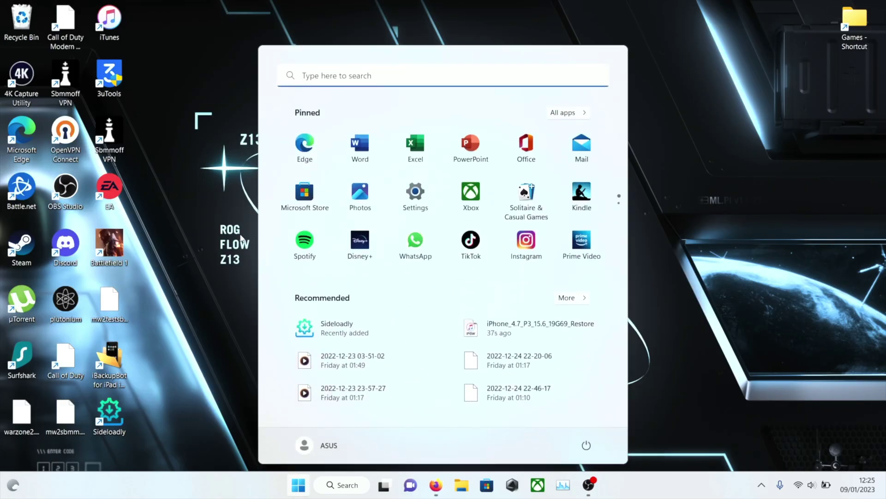
type("it")
key("Return")
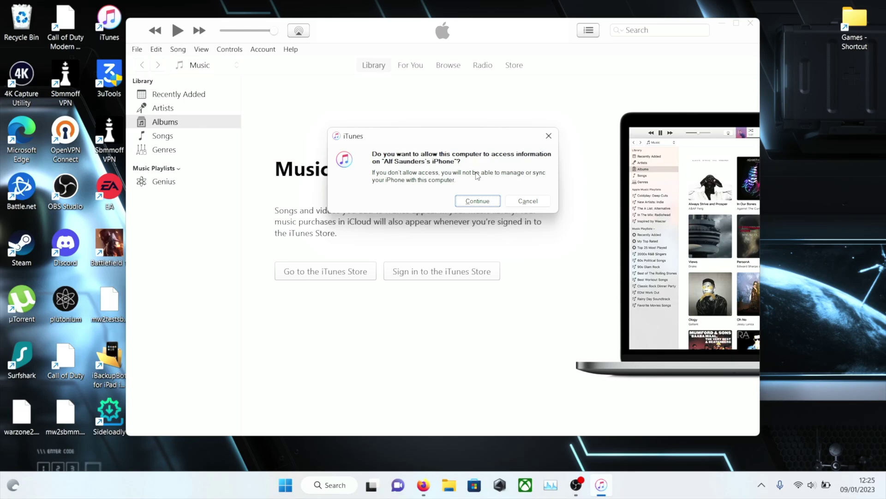
left_click(471, 201)
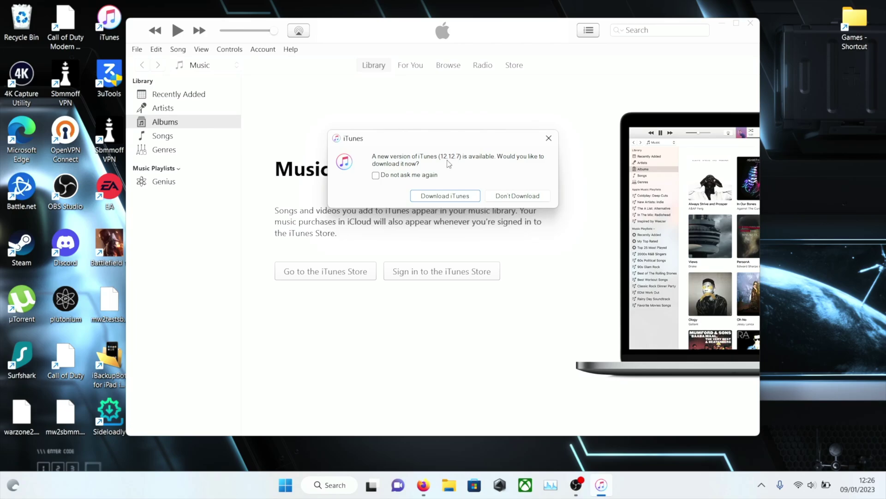
left_click(548, 138)
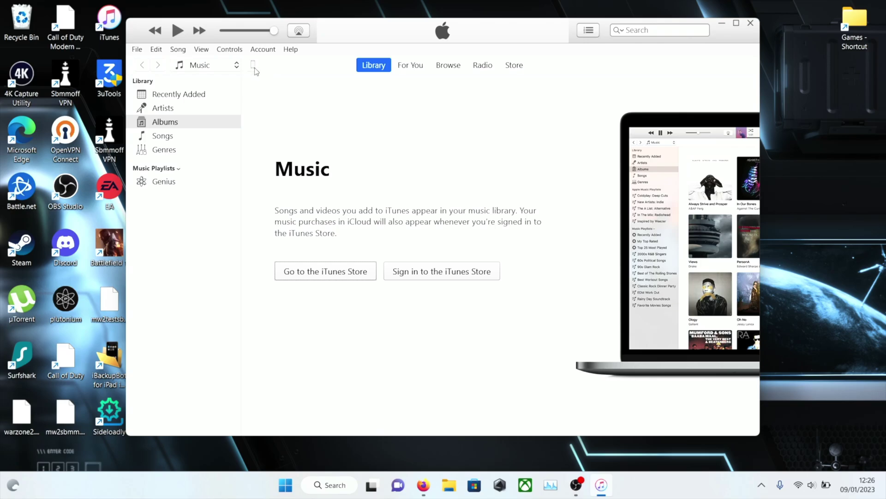
Open the iPhone 7 Summary and Shift+click Check for Update to pick a custom file.
left_click(253, 65)
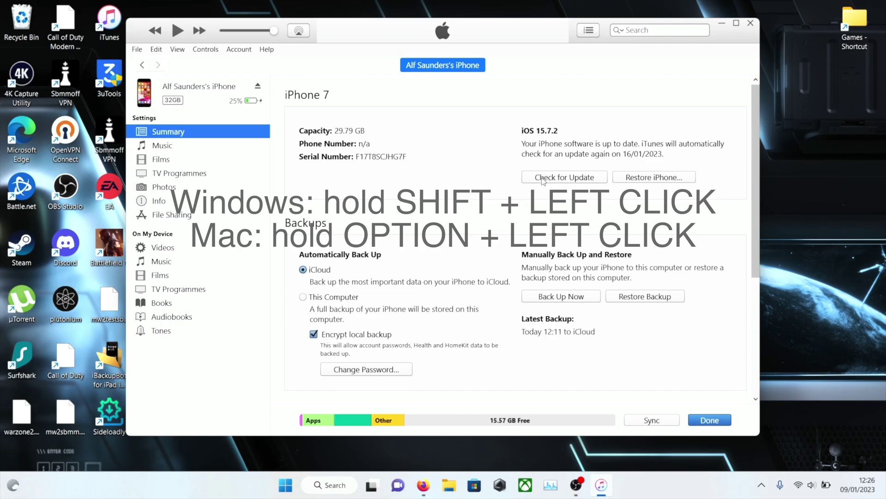
left_click(543, 179, "shift")
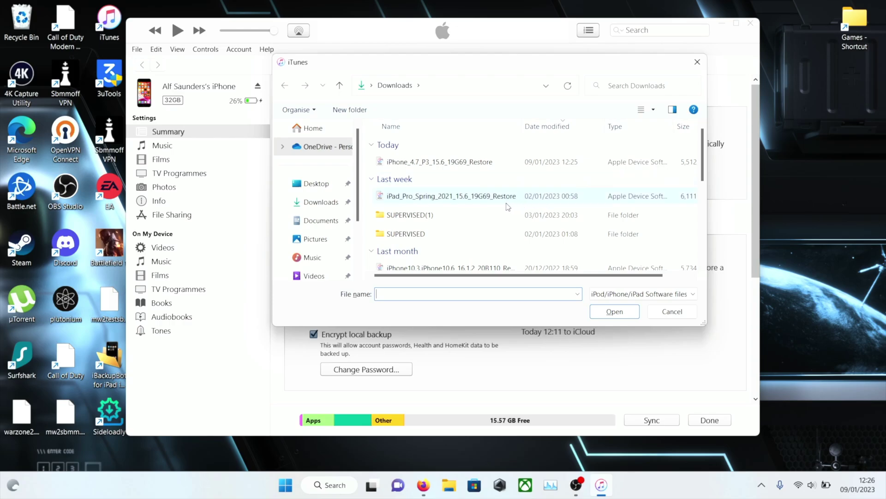
Load iPhone_4.7_P3_15.6_19G69_Restore from Downloads as the update file.
left_click(402, 165)
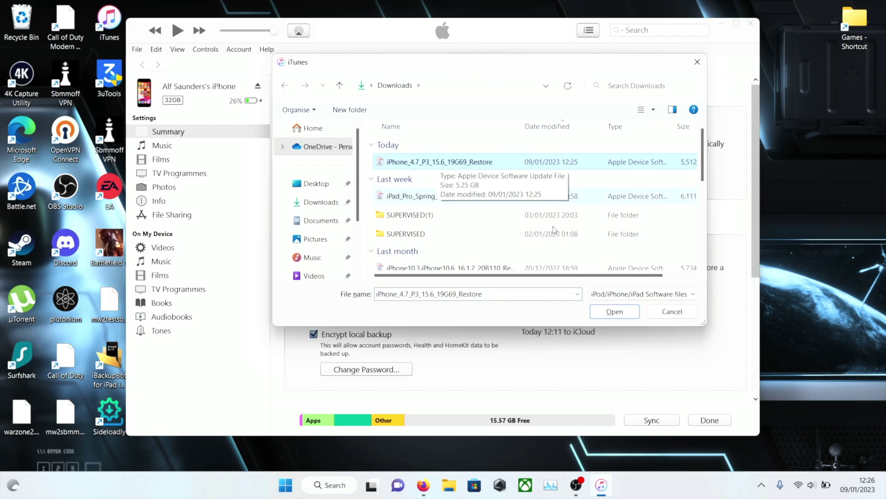
left_click(616, 312)
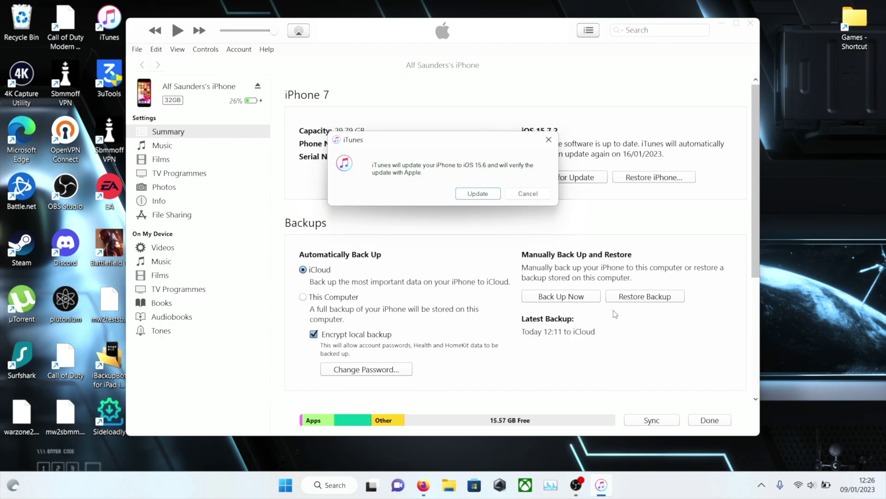
Confirm updating the iPhone 7 to iOS 15.6 so iTunes starts extracting the software.
left_click(461, 196)
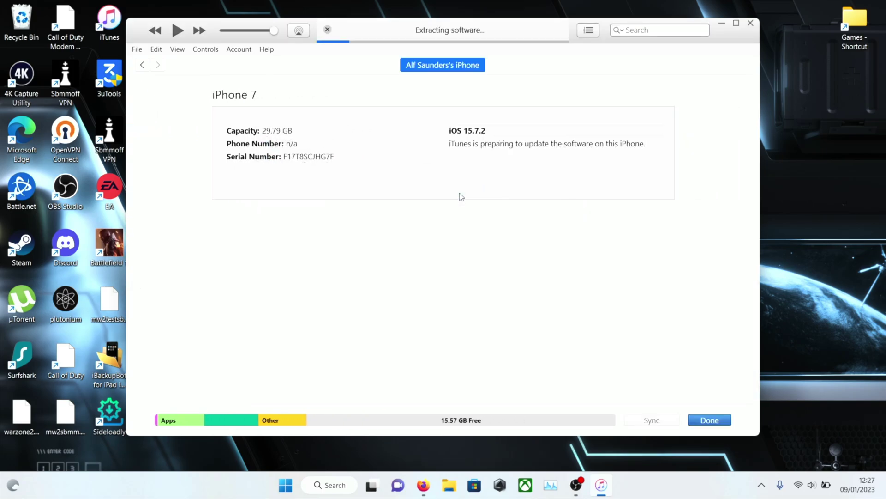